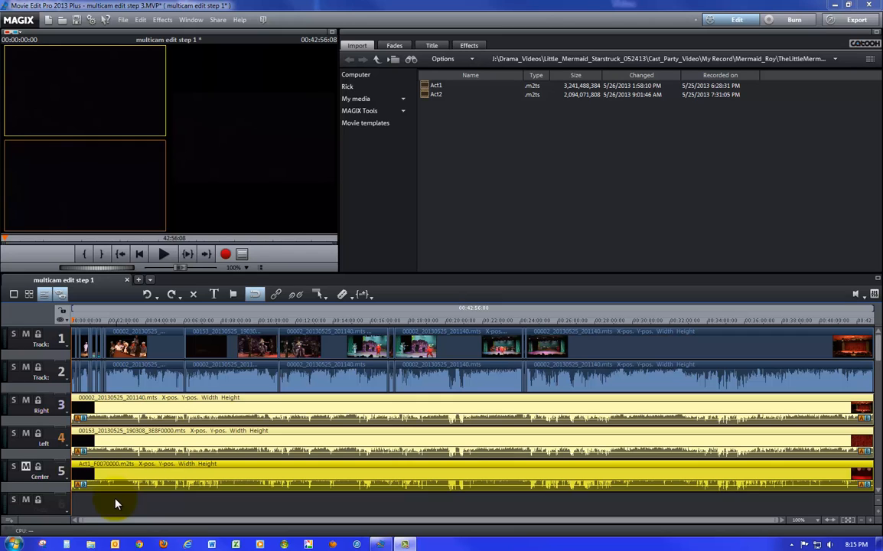
Play the opening seconds of the movie, then stop playback.
{"action": "left_click", "coordinate": [202, 348]}
{"action": "left_click", "coordinate": [236, 295]}
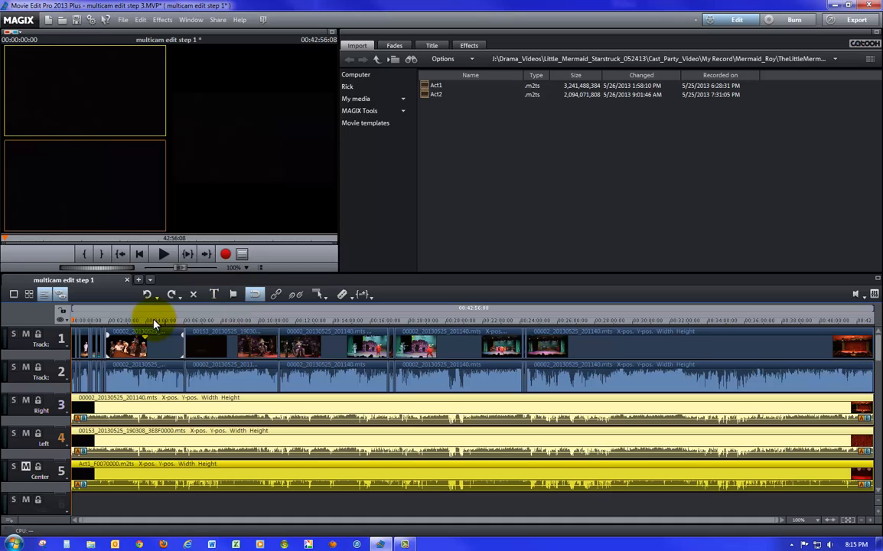
{"action": "left_click", "coordinate": [165, 255]}
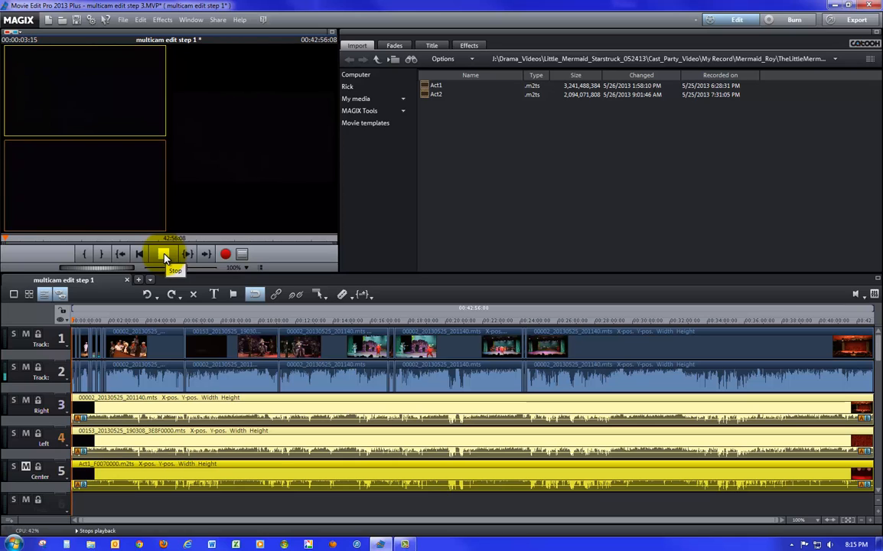
{"action": "left_click", "coordinate": [165, 256]}
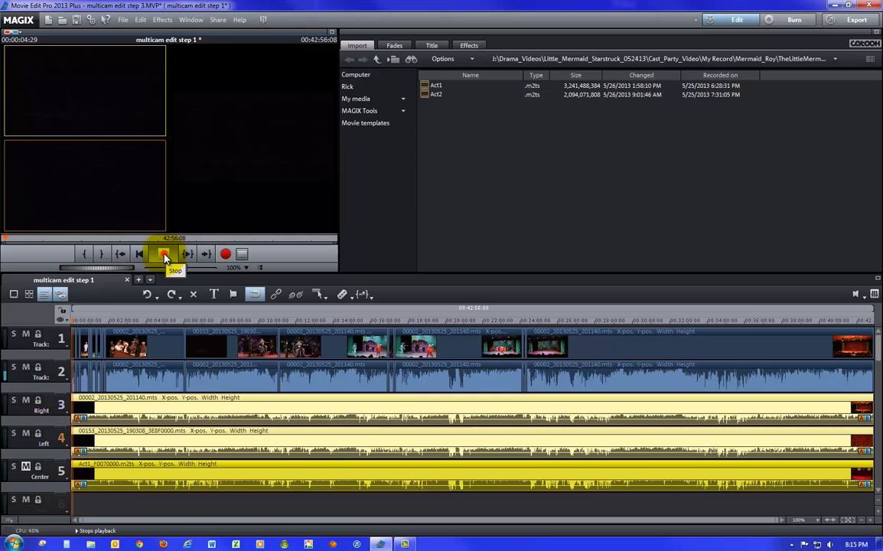
Return the playhead to the very start of the movie and place a marker there.
{"action": "left_click", "coordinate": [77, 319]}
{"action": "mouse_move", "coordinate": [76, 319]}
{"action": "left_mouse_down"}
{"action": "mouse_move", "coordinate": [96, 320]}
{"action": "mouse_move", "coordinate": [72, 321]}
{"action": "left_mouse_up"}
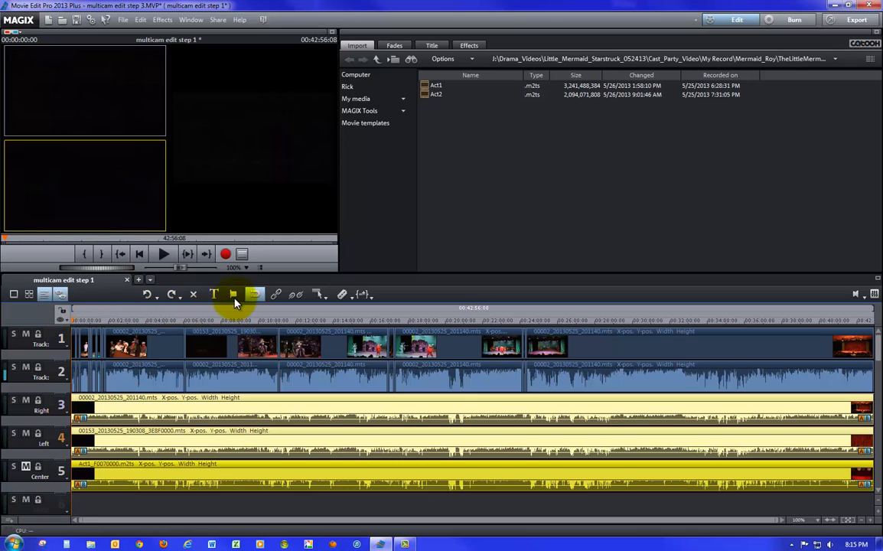
{"action": "left_click", "coordinate": [233, 294]}
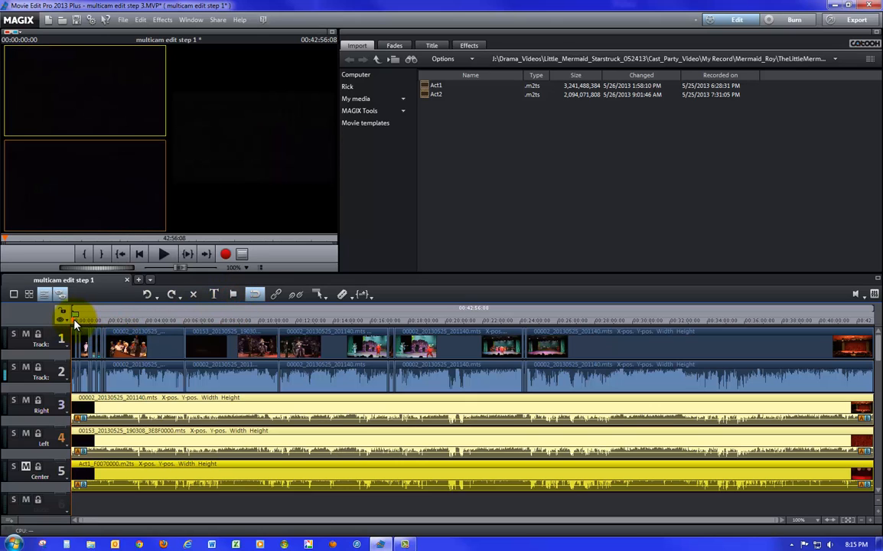
Place a marker at 00:00:46:04, in the blackout before the boat scene.
{"action": "mouse_move", "coordinate": [75, 320]}
{"action": "left_mouse_down"}
{"action": "mouse_move", "coordinate": [111, 321]}
{"action": "mouse_move", "coordinate": [90, 323]}
{"action": "left_mouse_up"}
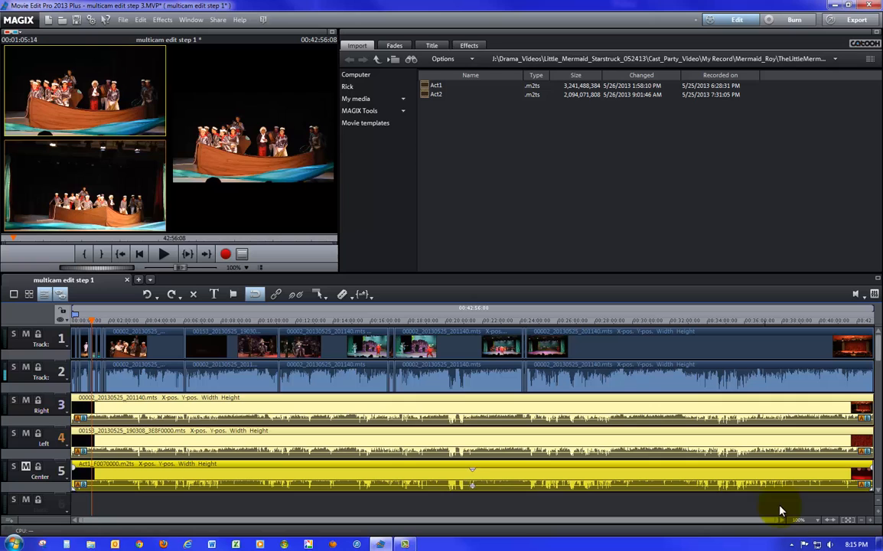
{"action": "left_click", "coordinate": [869, 520]}
{"action": "left_click", "coordinate": [869, 520]}
{"action": "left_click", "coordinate": [869, 521]}
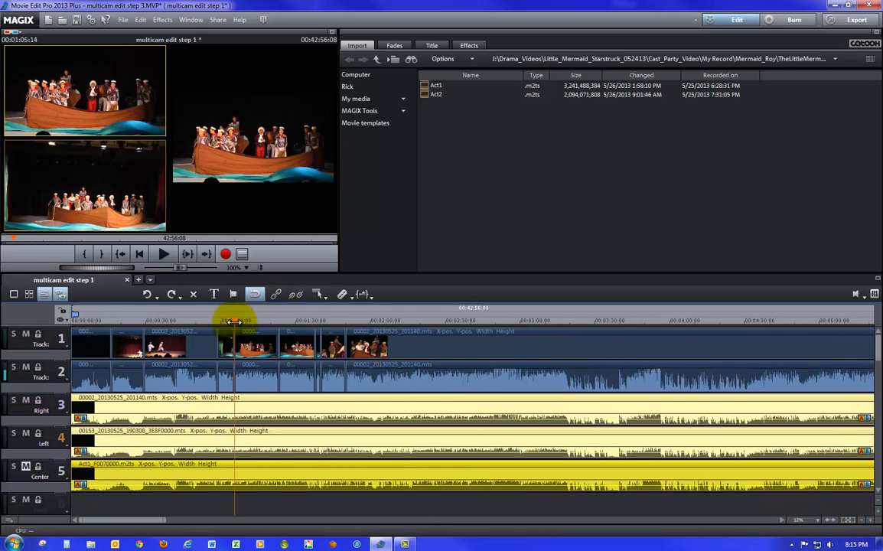
{"action": "left_click_drag", "start_coordinate": [232, 321], "coordinate": [185, 325]}
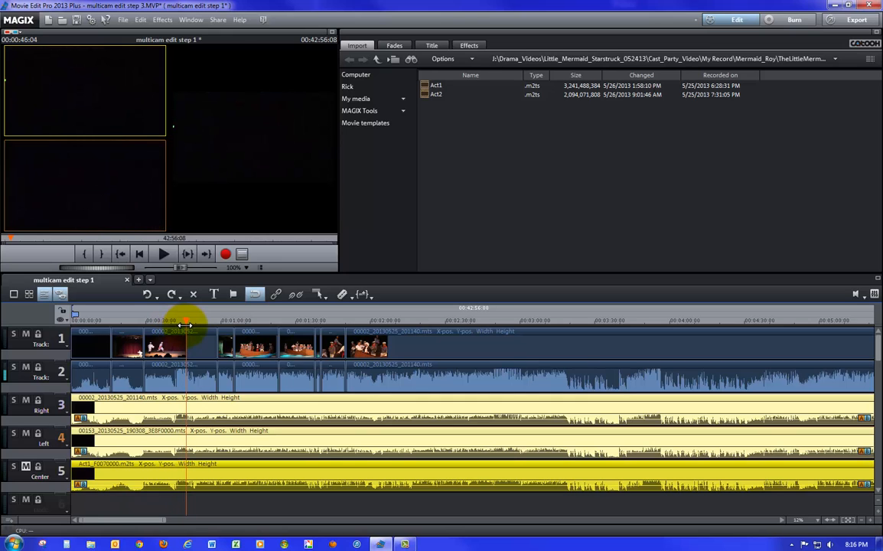
{"action": "left_click", "coordinate": [232, 294]}
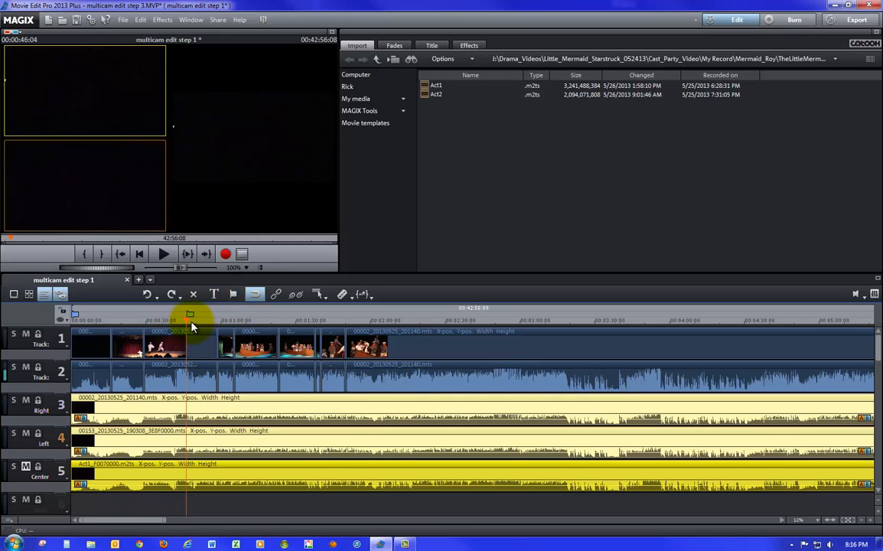
Mute the Right and Left camera tracks 3 and 4 and turn off the multicam view.
{"action": "left_click_drag", "start_coordinate": [186, 322], "coordinate": [397, 329]}
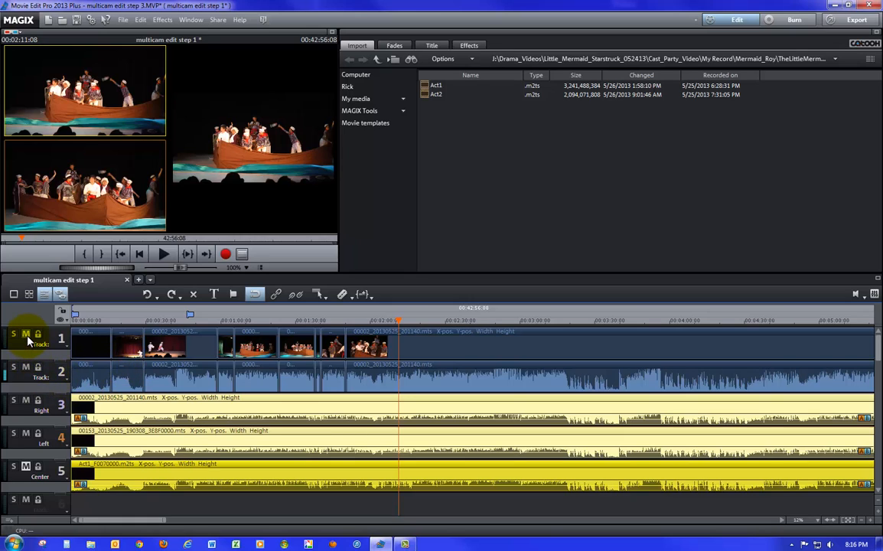
{"action": "left_click", "coordinate": [25, 399]}
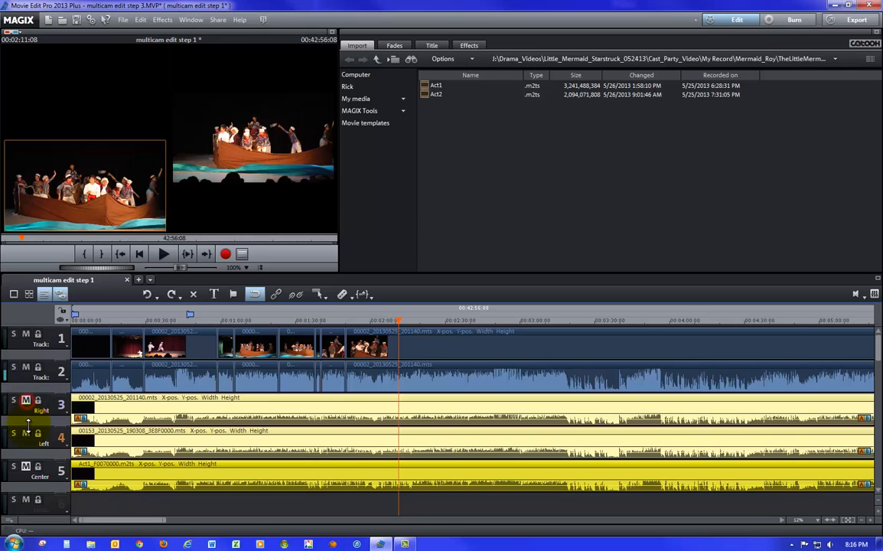
{"action": "left_click", "coordinate": [26, 433]}
{"action": "left_click", "coordinate": [61, 294]}
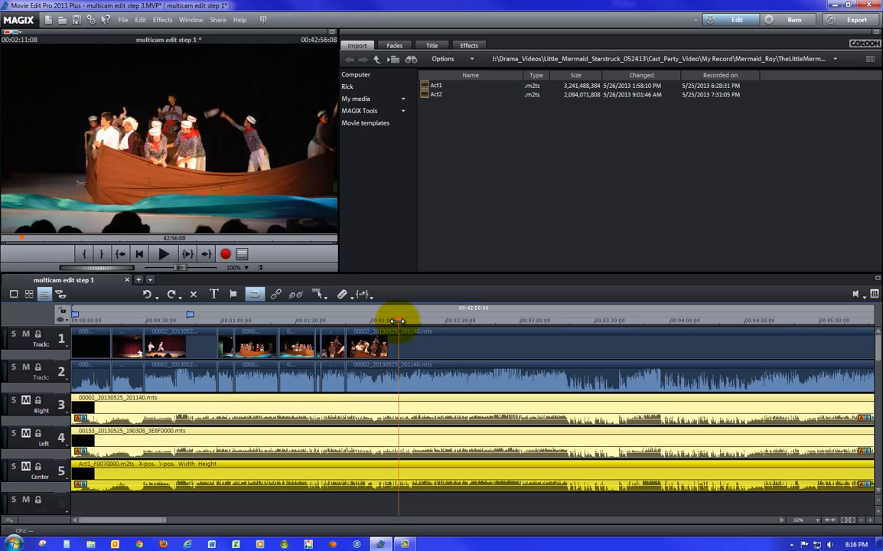
Place a marker at 00:03:13:07, in the blackout after the boat scene.
{"action": "left_click_drag", "start_coordinate": [396, 320], "coordinate": [552, 327]}
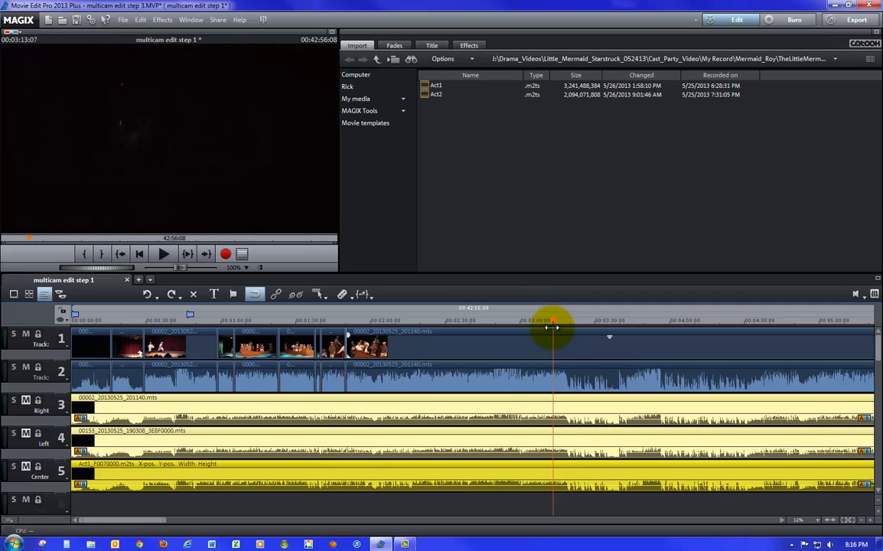
{"action": "left_click", "coordinate": [233, 294]}
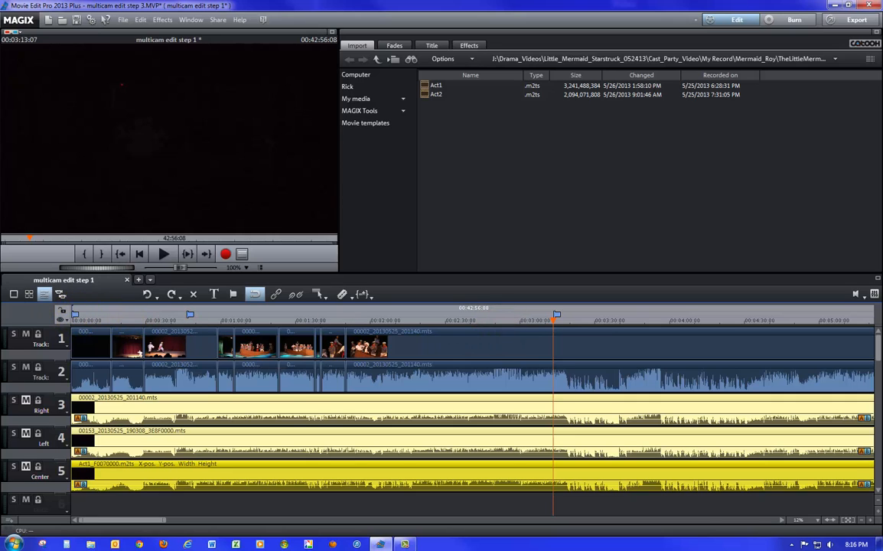
Rename the marker at the start of the movie to "Intro".
{"action": "left_click", "coordinate": [77, 318]}
{"action": "right_click", "coordinate": [77, 319]}
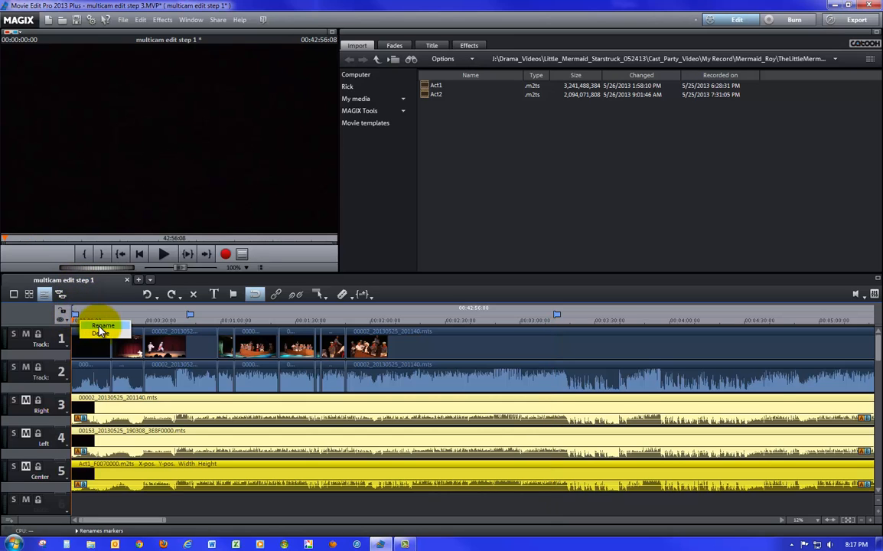
{"action": "left_click", "coordinate": [100, 327]}
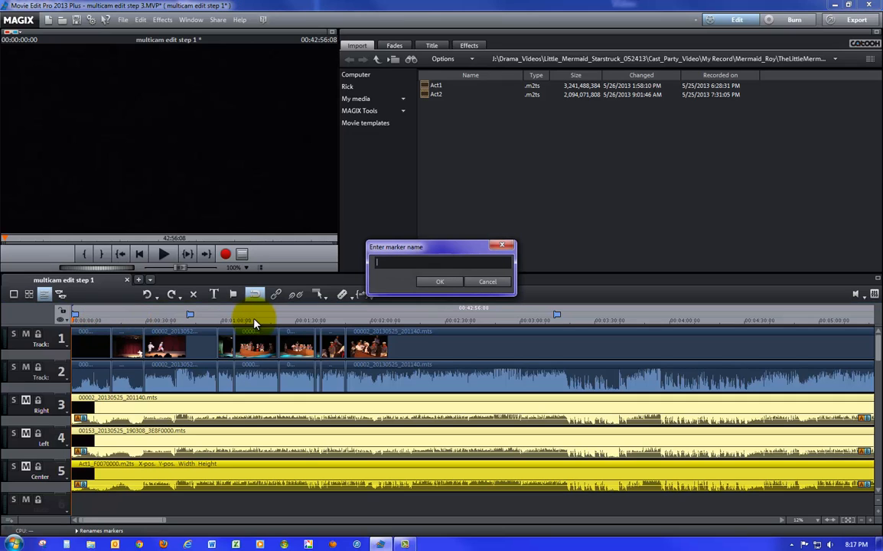
{"action": "type", "text": "Intro"}
{"action": "left_click", "coordinate": [430, 281]}
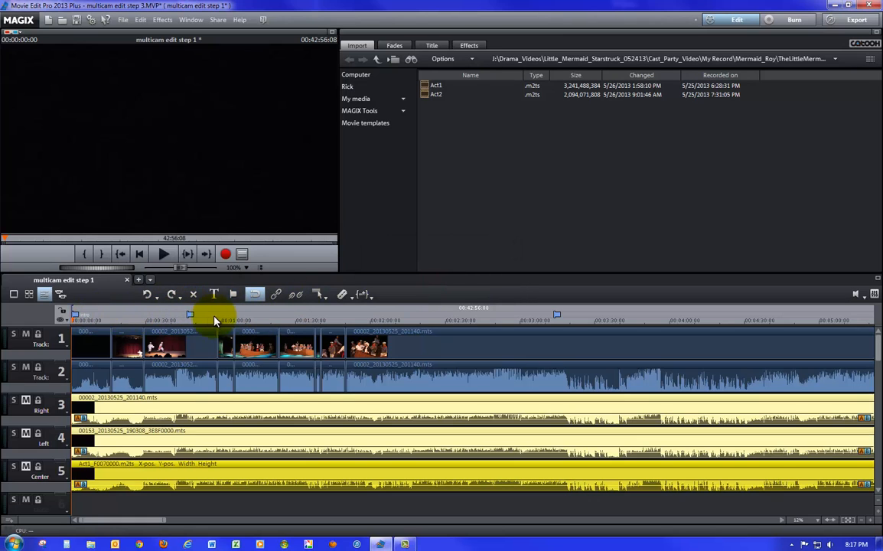
Rename the second marker, just before the boat scene, to "Ships".
{"action": "right_click", "coordinate": [190, 316]}
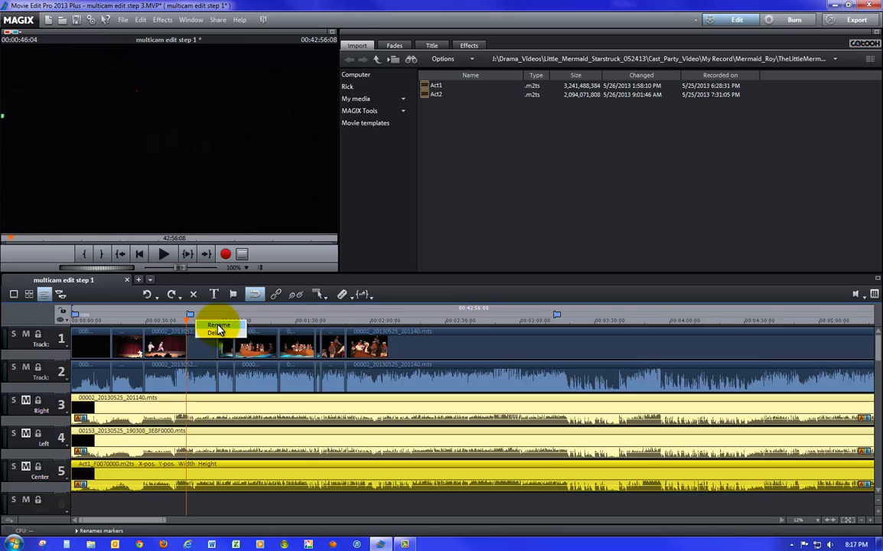
{"action": "left_click", "coordinate": [218, 326]}
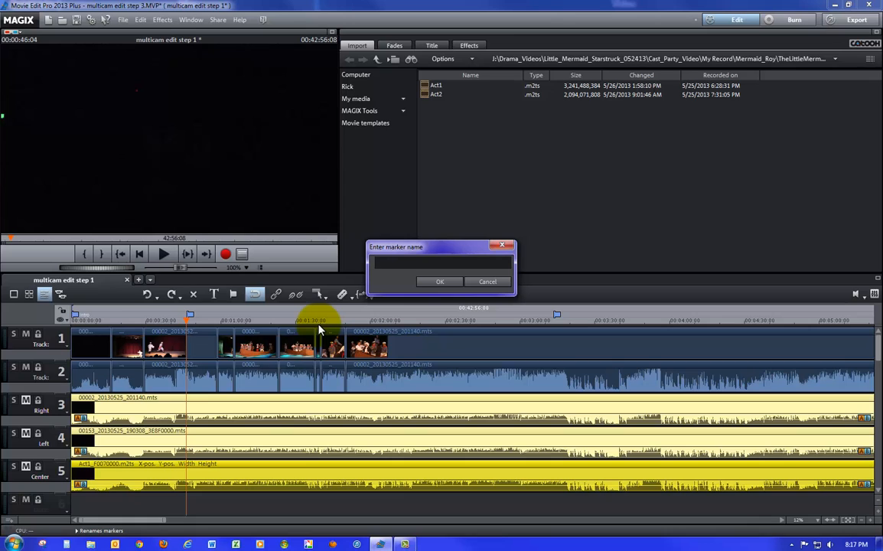
{"action": "type", "text": "Ships"}
{"action": "left_click", "coordinate": [438, 282]}
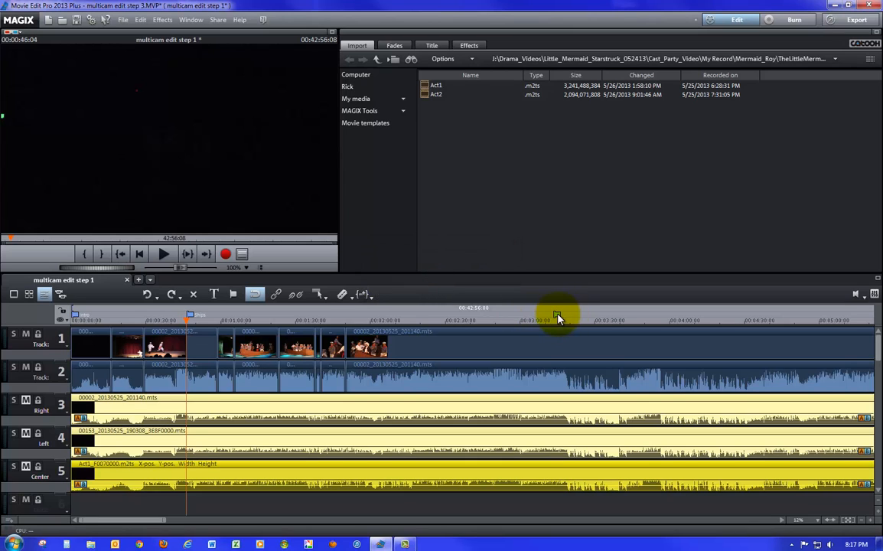
Rename the third marker, after the boat scene, to "In the Air".
{"action": "right_click", "coordinate": [558, 317]}
{"action": "left_click", "coordinate": [574, 323]}
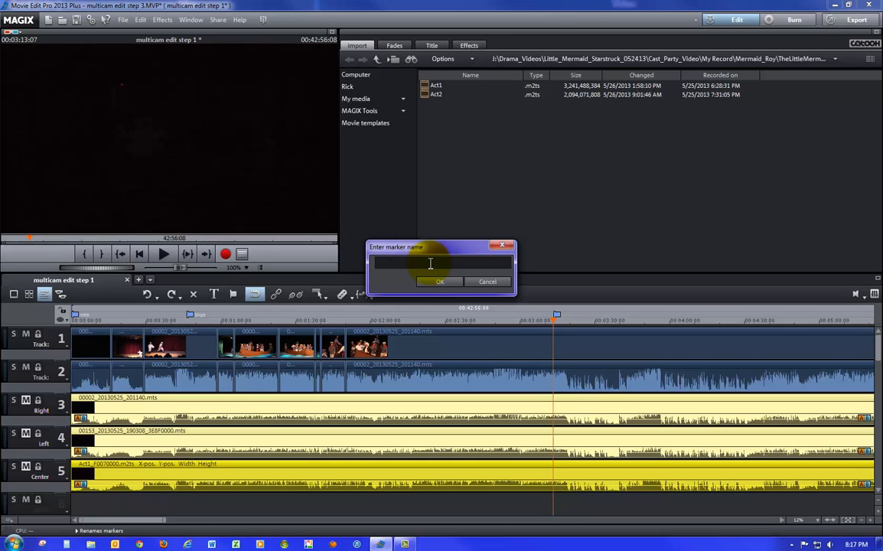
{"action": "type", "text": "In the Air"}
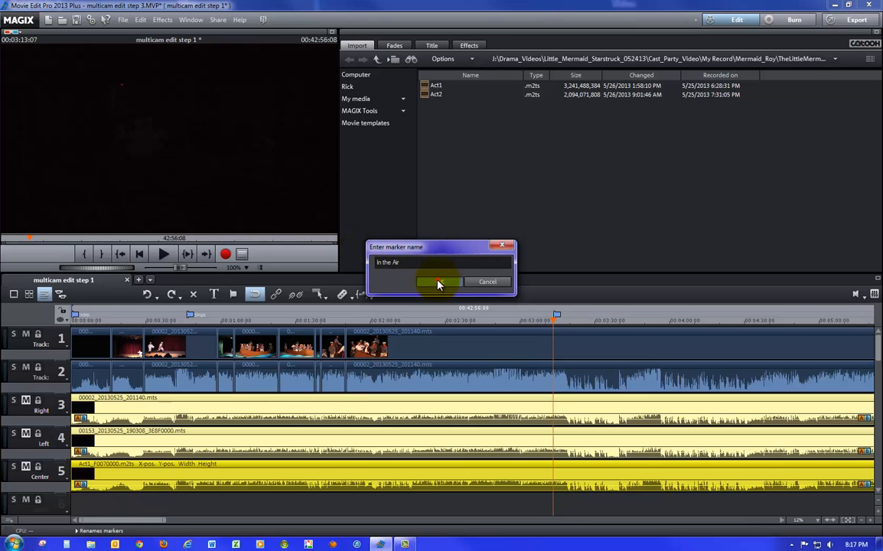
{"action": "left_click", "coordinate": [439, 283]}
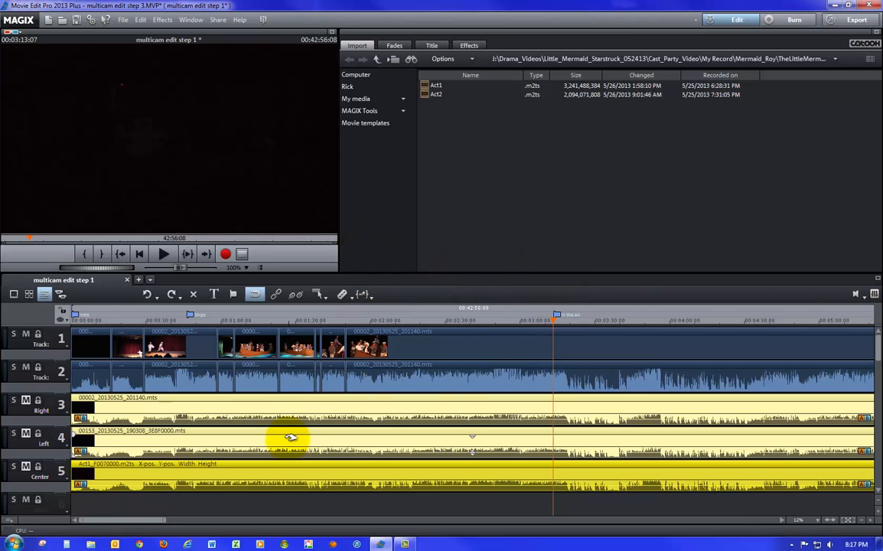